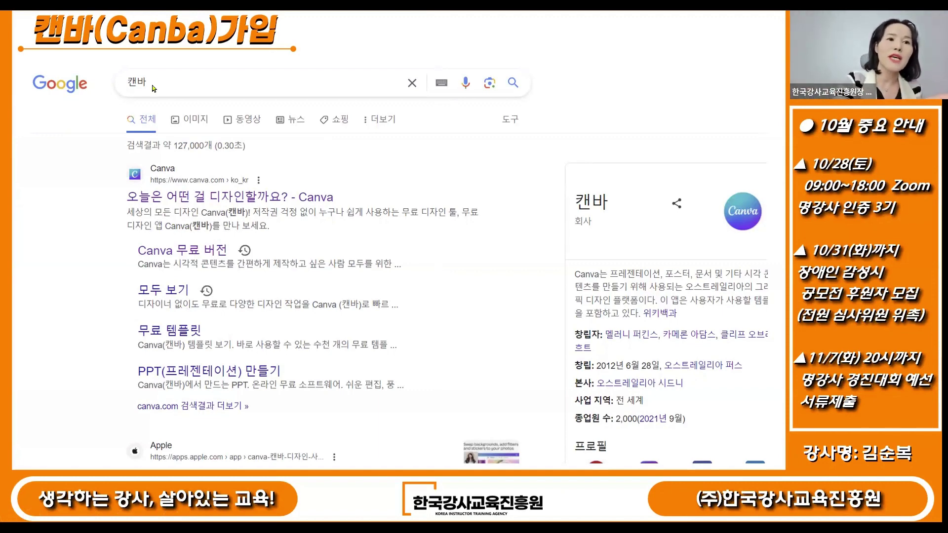
# - Circle the 캔바 search term and the 'Canva 무료 버전' result in Google
pyautogui.moveTo(167, 87); pyautogui.dragTo(165, 91)
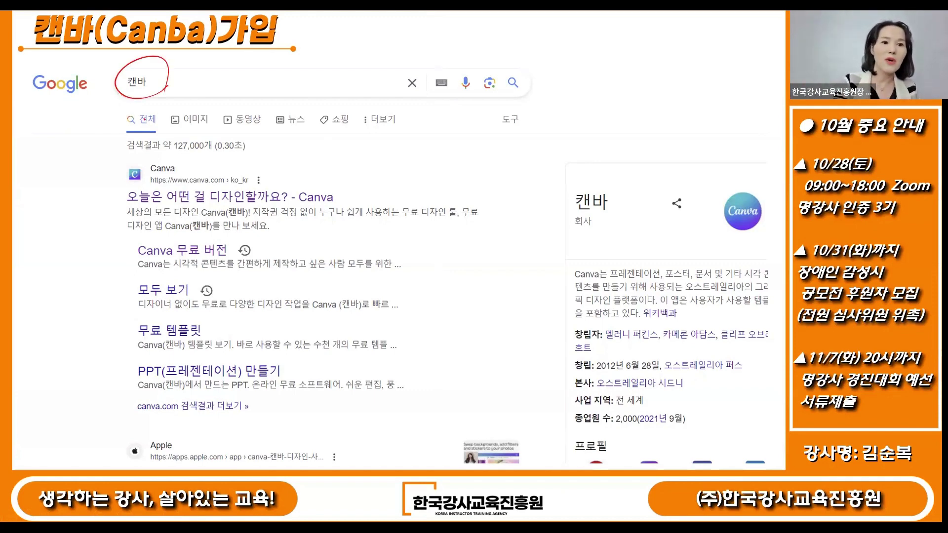
pyautogui.moveTo(272, 260)
pyautogui.mouseDown()
pyautogui.moveTo(144, 232)
pyautogui.moveTo(272, 282)
pyautogui.mouseUp()
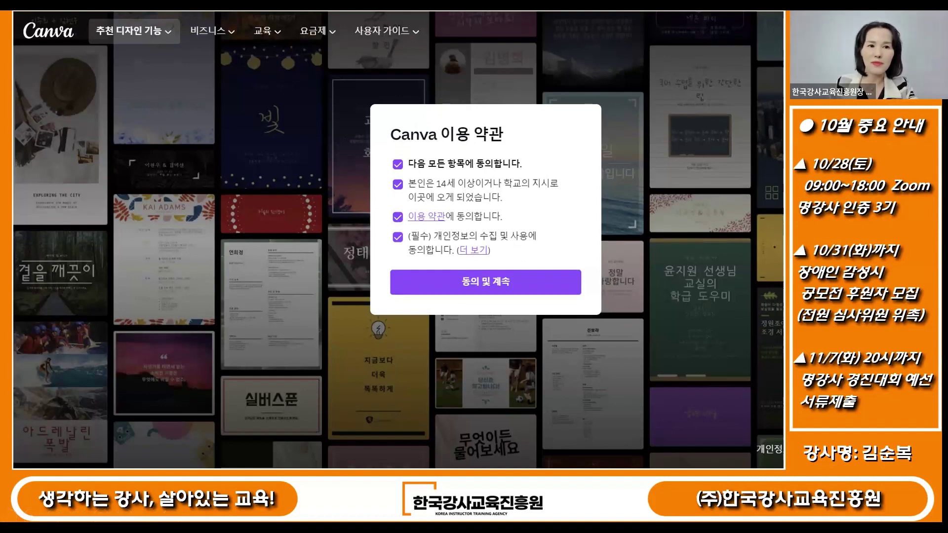
# - Accept Canva's terms with '동의 및 계속' and log in with the Google account
pyautogui.click(492, 281)
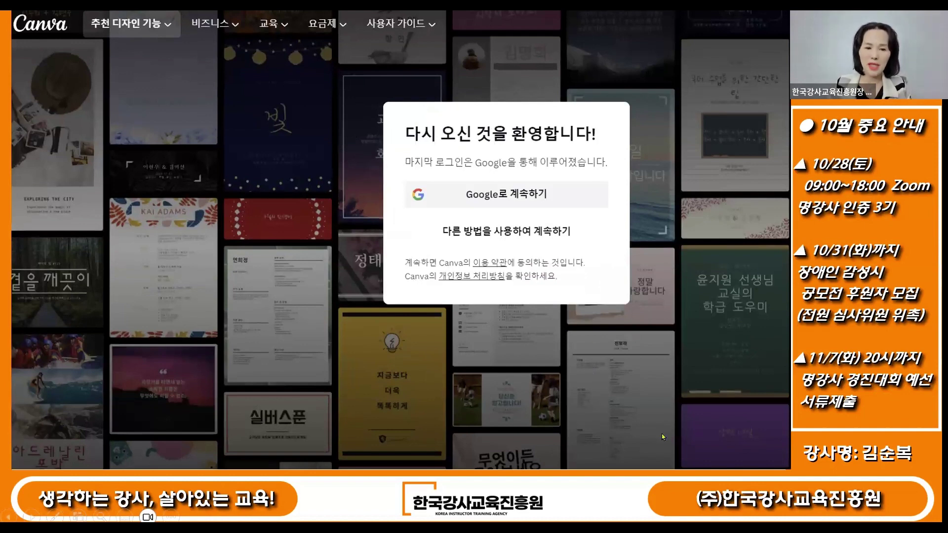
pyautogui.click(477, 207)
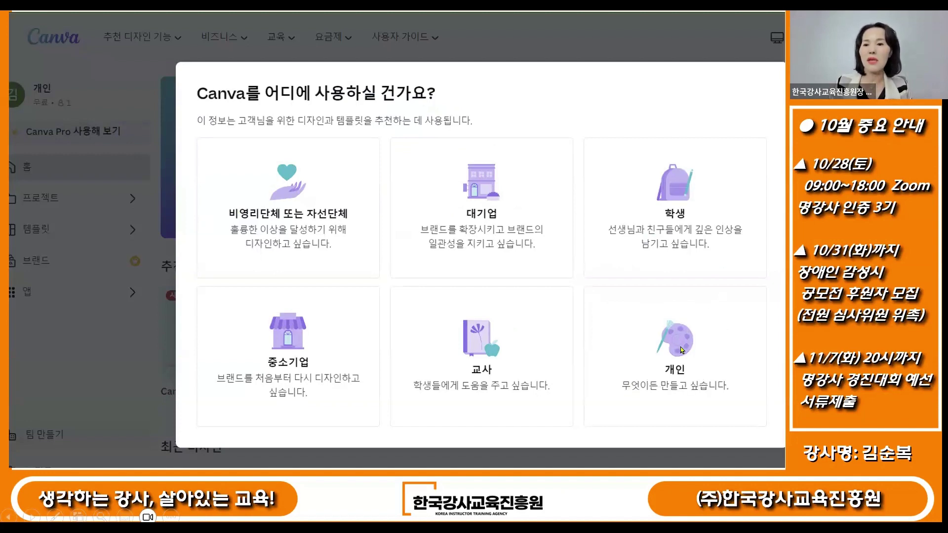
# - Choose the 개인 (personal use) option for Canva
pyautogui.moveTo(596, 304); pyautogui.dragTo(761, 416)
pyautogui.click(717, 418)
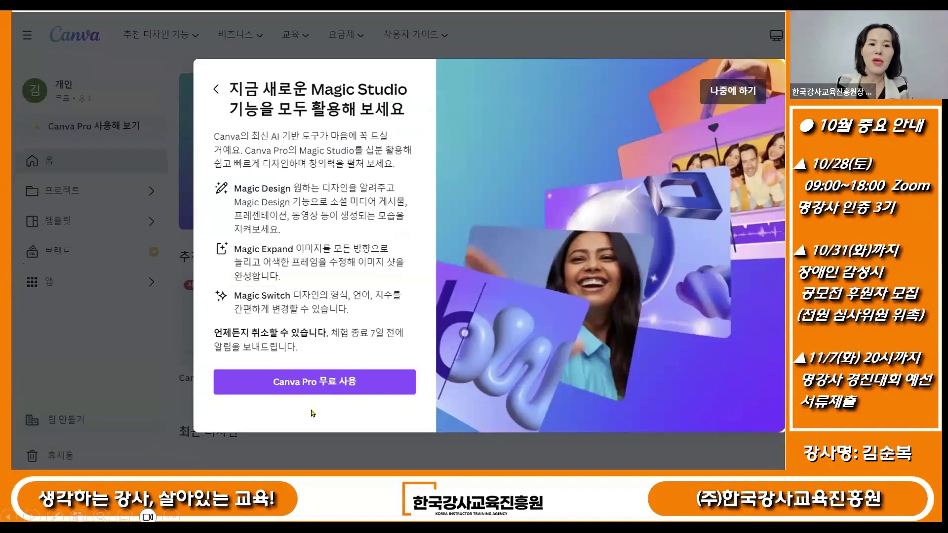
pyautogui.click(363, 383)
pyautogui.click(362, 385)
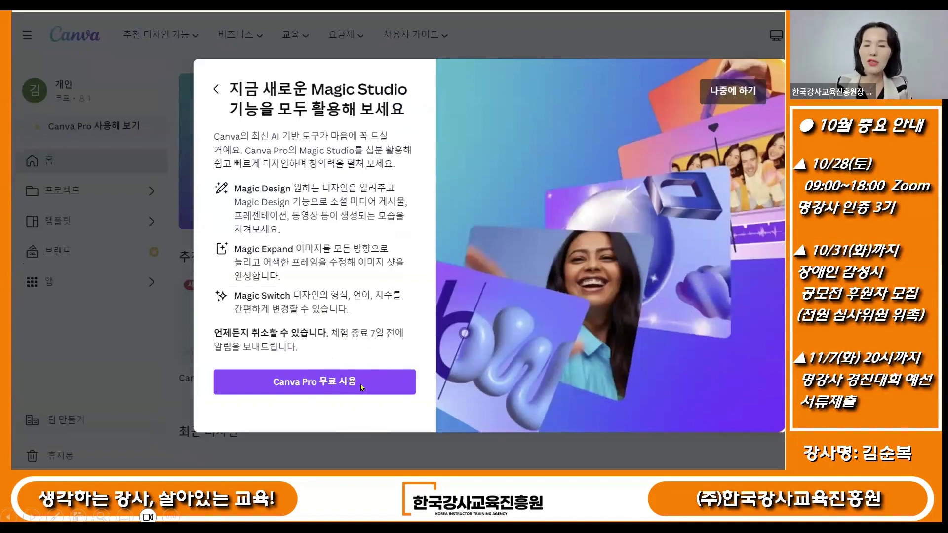
pyautogui.click(362, 389)
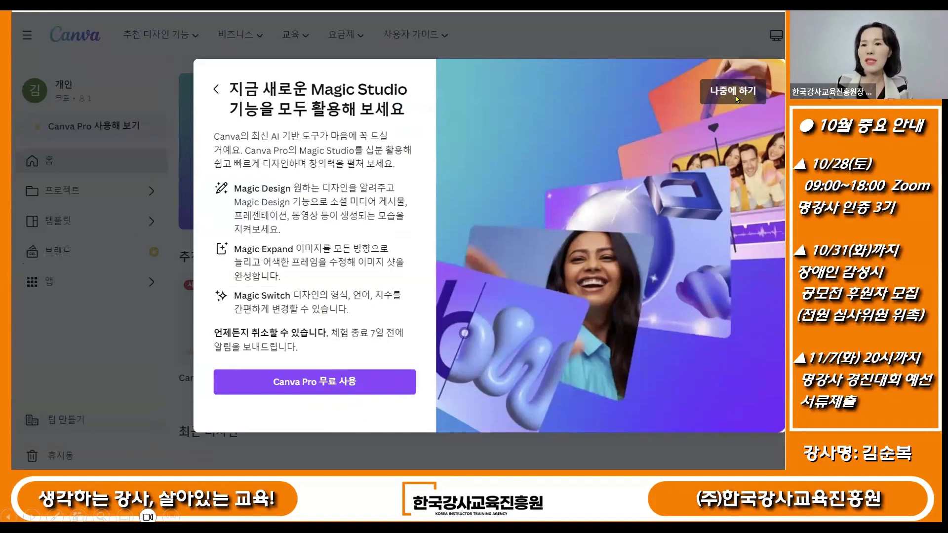
# - Postpone the Canva Pro trial with '나중에 하기' and dismiss the newsletter prompt
pyautogui.press('ctrl')
pyautogui.press('ctrl')
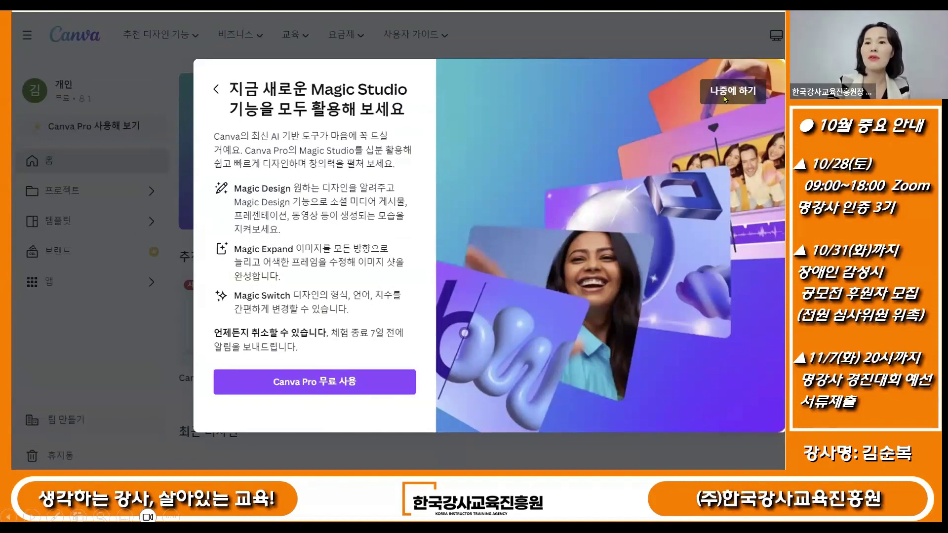
pyautogui.moveTo(730, 135)
pyautogui.mouseDown()
pyautogui.moveTo(707, 61)
pyautogui.moveTo(754, 142)
pyautogui.mouseUp()
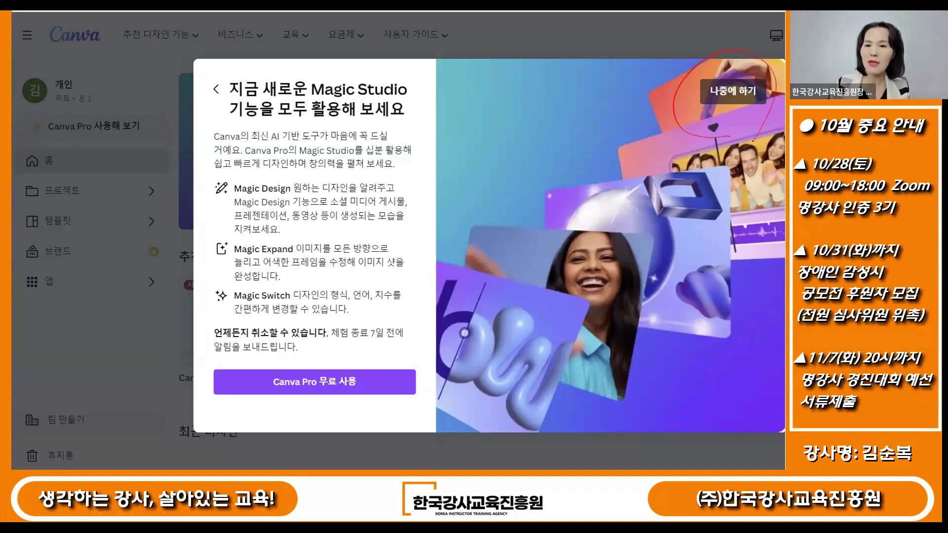
pyautogui.press('Right')
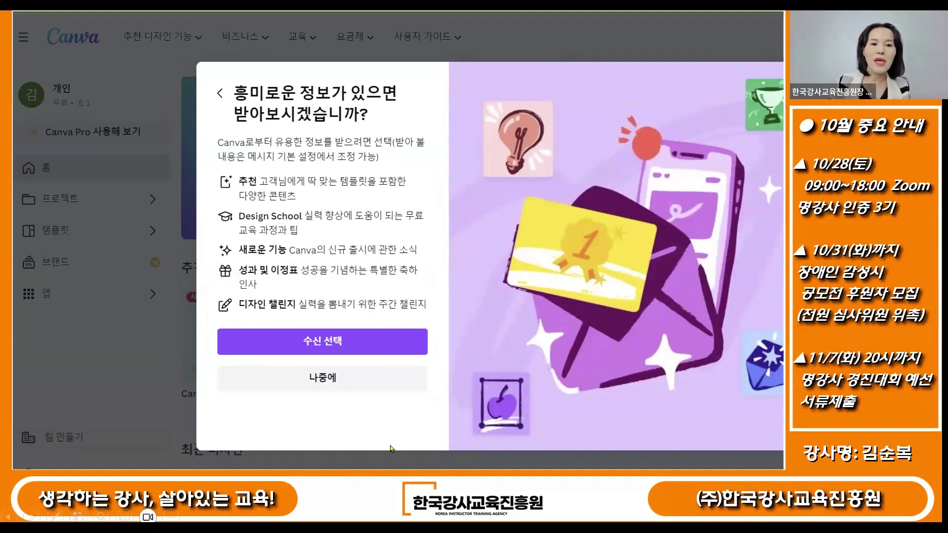
pyautogui.click(360, 381)
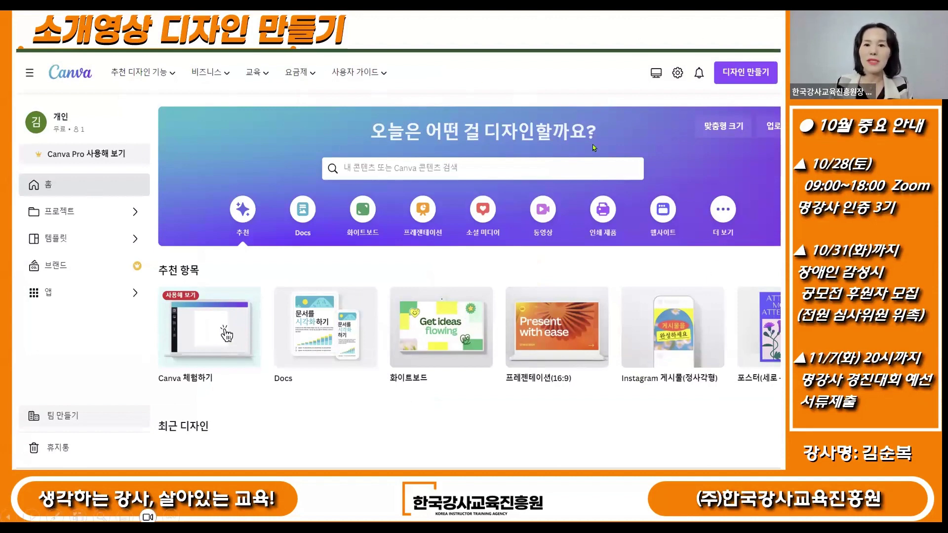
# - Create a 동영상 design from the black-and-gold new-employee intro template
pyautogui.click(543, 225)
pyautogui.click(547, 230)
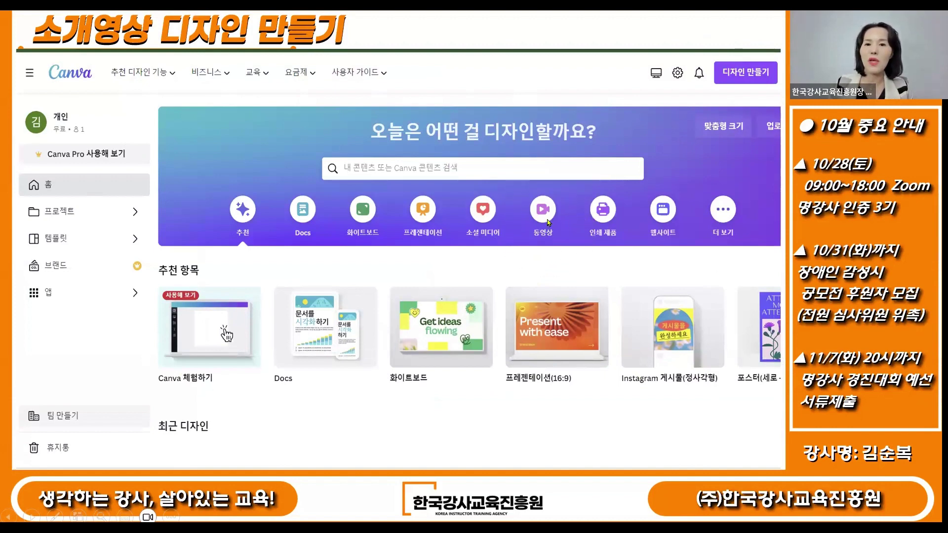
pyautogui.click(547, 218)
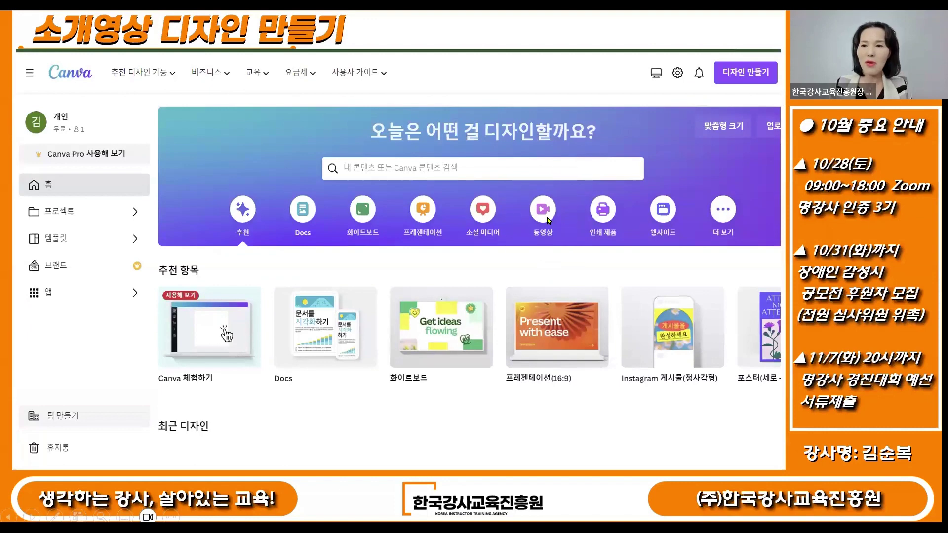
pyautogui.click(546, 221)
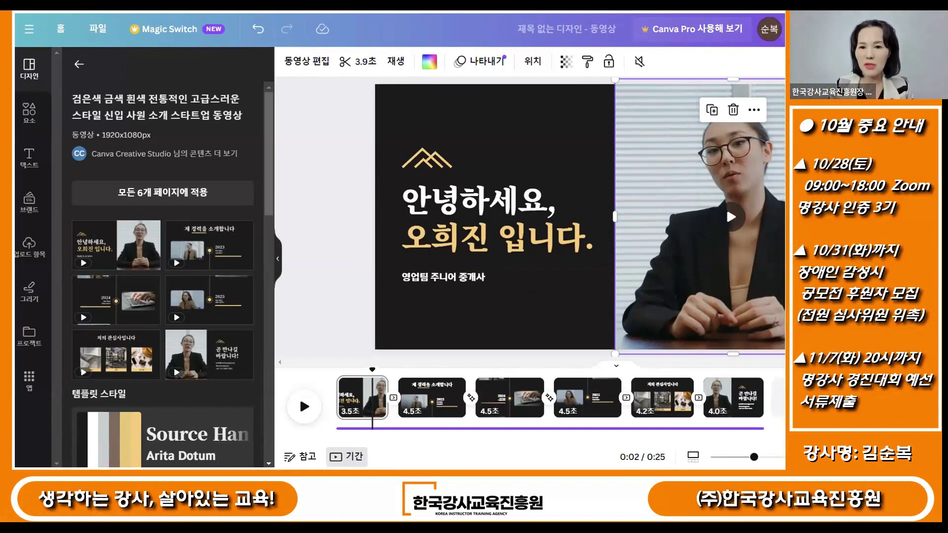
# - Circle the third, second and fourth pages in the video timeline
pyautogui.moveTo(515, 434)
pyautogui.mouseDown()
pyautogui.moveTo(489, 429)
pyautogui.moveTo(470, 393)
pyautogui.moveTo(524, 432)
pyautogui.mouseUp()
pyautogui.moveTo(429, 363)
pyautogui.mouseDown()
pyautogui.moveTo(442, 435)
pyautogui.moveTo(455, 366)
pyautogui.mouseUp()
pyautogui.moveTo(604, 425)
pyautogui.mouseDown()
pyautogui.moveTo(591, 423)
pyautogui.moveTo(607, 433)
pyautogui.mouseUp()
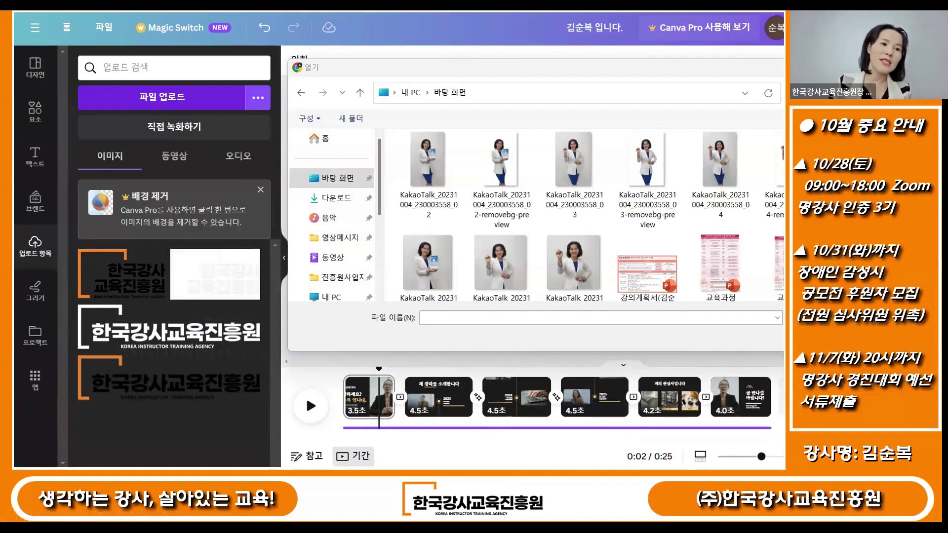
pyautogui.moveTo(53, 258)
pyautogui.mouseDown()
pyautogui.moveTo(11, 262)
pyautogui.moveTo(61, 237)
pyautogui.mouseUp()
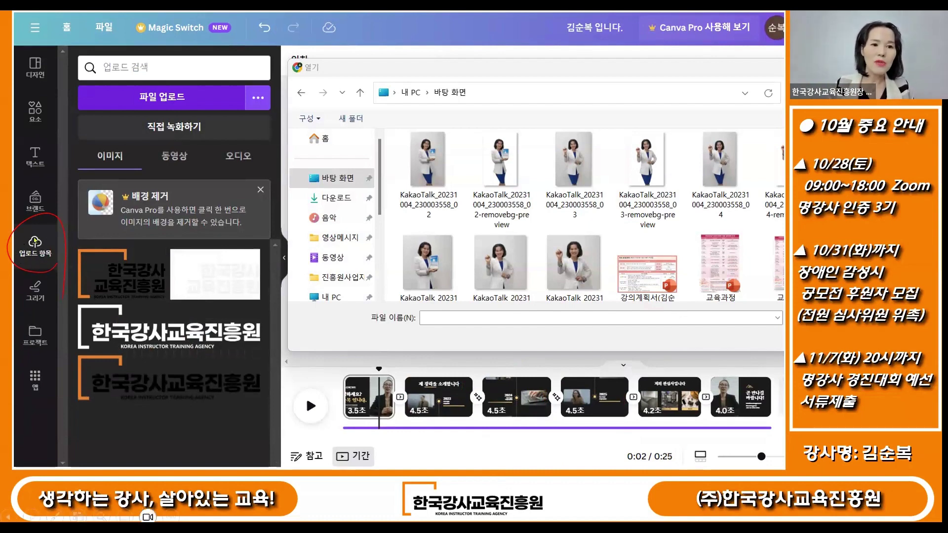
pyautogui.click(182, 96)
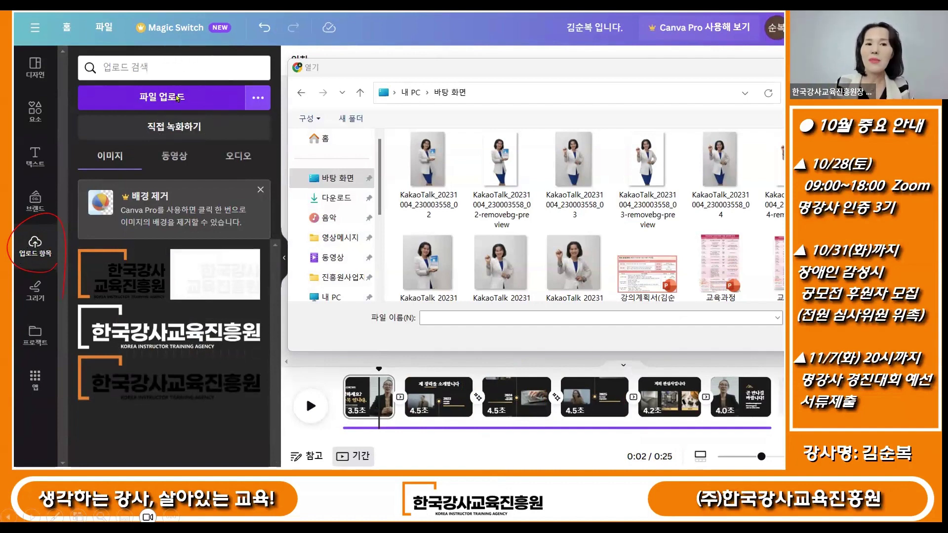
pyautogui.click(177, 97)
pyautogui.click(176, 96)
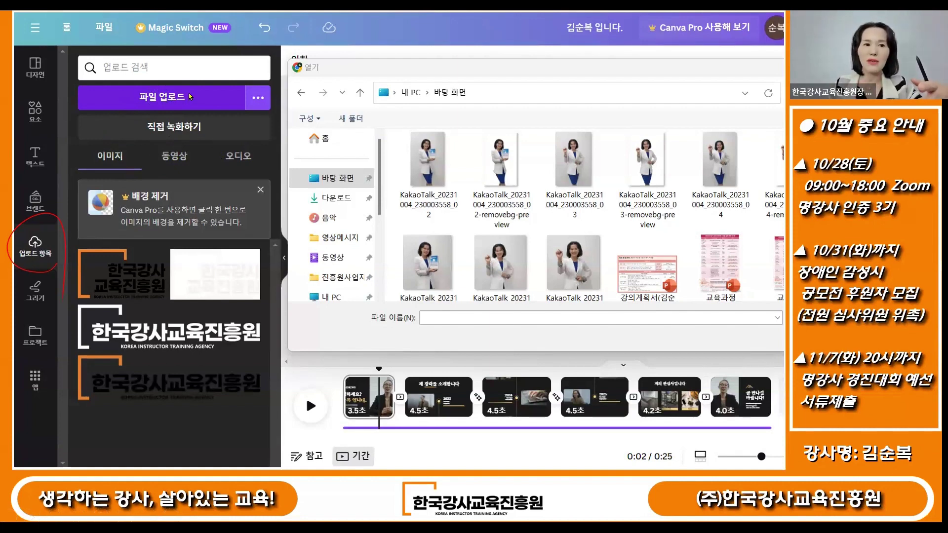
pyautogui.click(115, 159)
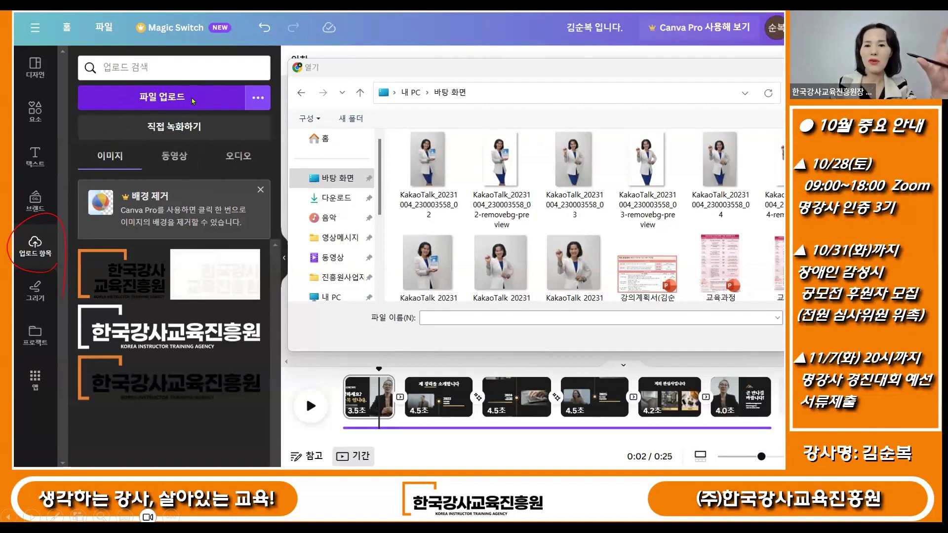
# - Show the finished slide with the '안녕하세요?' greeting beside the presenter's photo
pyautogui.click(304, 261)
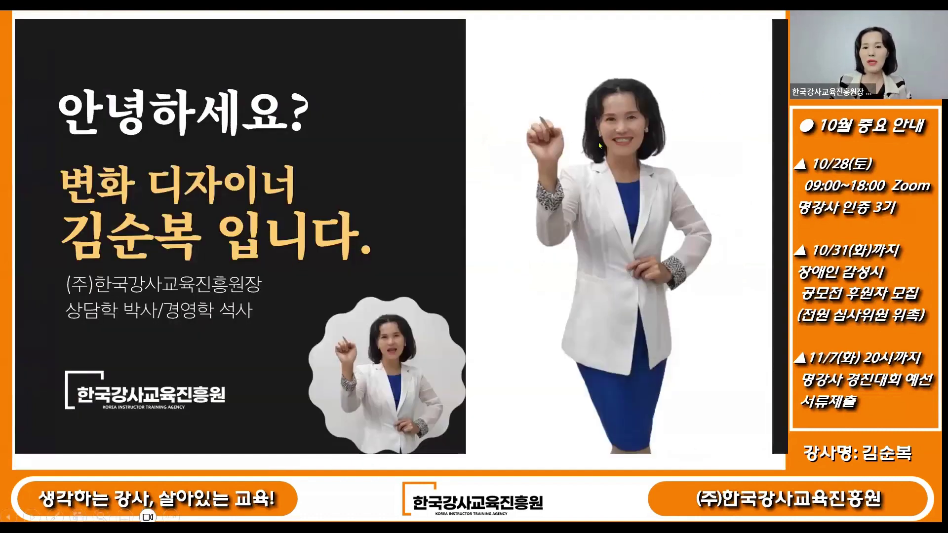
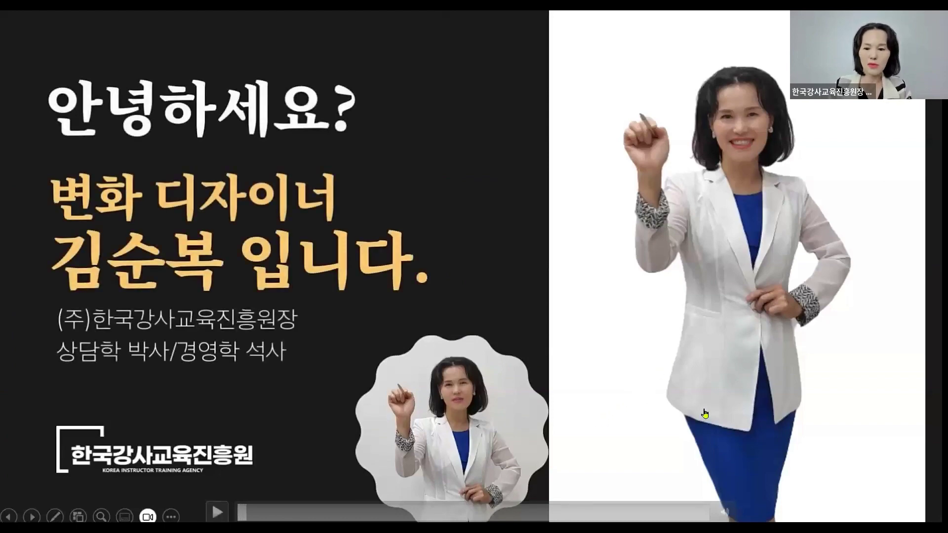
# - Advance to the slide showing Canva's D-ID AI Presenters app panel
pyautogui.press('Right')
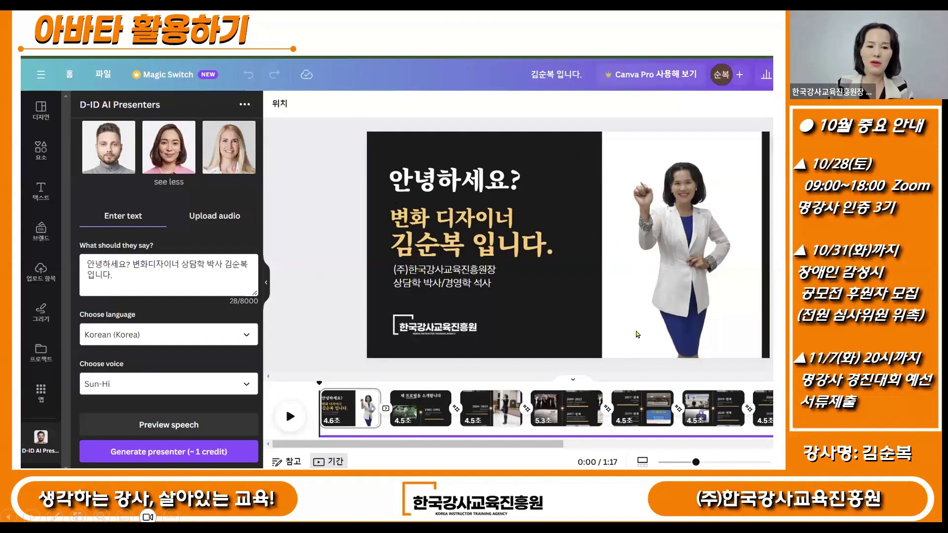
# - Circle the avatar spot on the title slide and cross out the stock presenter faces
pyautogui.moveTo(608, 362)
pyautogui.mouseDown()
pyautogui.moveTo(565, 314)
pyautogui.moveTo(621, 309)
pyautogui.moveTo(614, 357)
pyautogui.mouseUp()
pyautogui.moveTo(87, 122)
pyautogui.mouseDown()
pyautogui.moveTo(136, 125)
pyautogui.moveTo(235, 167)
pyautogui.moveTo(259, 132)
pyautogui.mouseUp()
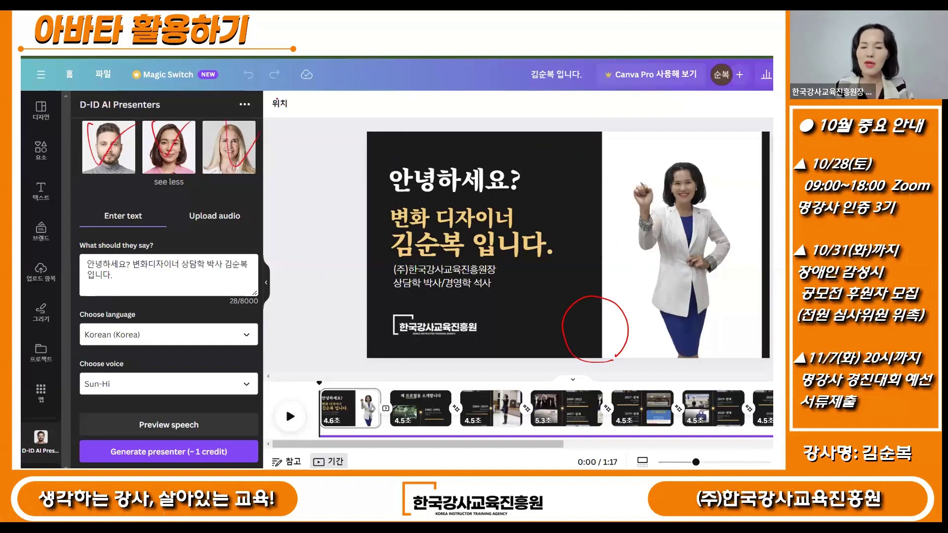
pyautogui.moveTo(642, 144)
pyautogui.mouseDown()
pyautogui.moveTo(641, 182)
pyautogui.moveTo(736, 227)
pyautogui.moveTo(644, 144)
pyautogui.mouseUp()
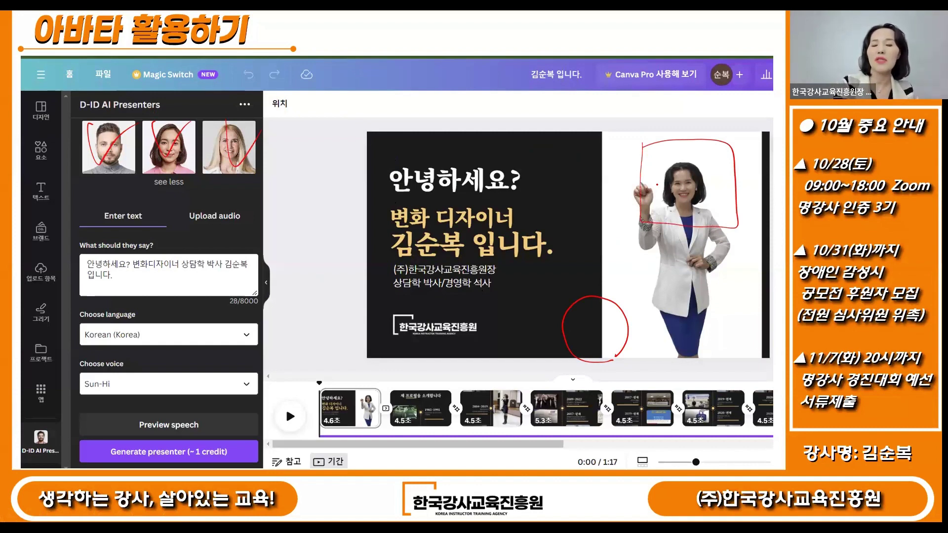
pyautogui.moveTo(607, 309)
pyautogui.mouseDown()
pyautogui.moveTo(572, 309)
pyautogui.moveTo(572, 348)
pyautogui.moveTo(634, 343)
pyautogui.moveTo(620, 300)
pyautogui.moveTo(564, 315)
pyautogui.moveTo(569, 345)
pyautogui.moveTo(633, 339)
pyautogui.moveTo(610, 301)
pyautogui.mouseUp()
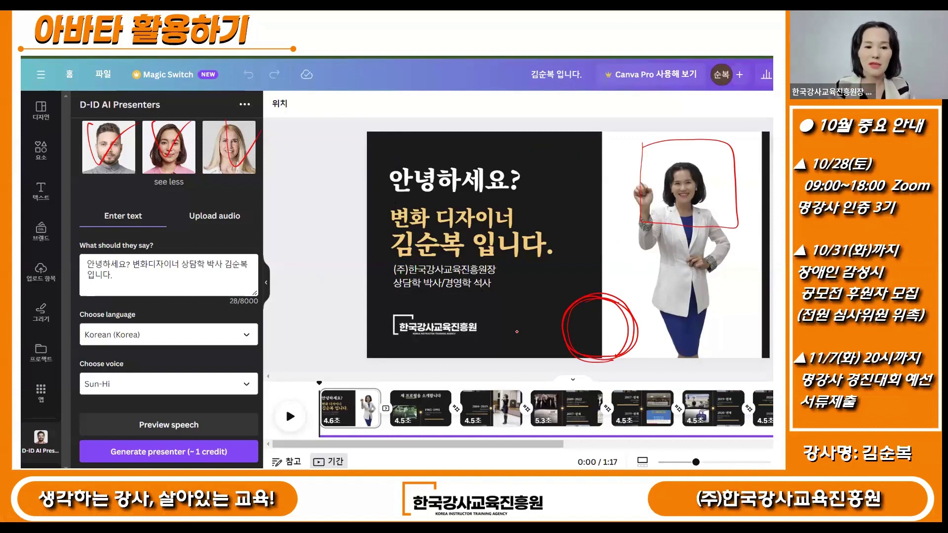
# - Annotate the script box, Korean (Korea) language, Sun-Hi voice and the one-credit Generate presenter button
pyautogui.moveTo(158, 236); pyautogui.dragTo(214, 302)
pyautogui.moveTo(134, 325)
pyautogui.mouseDown()
pyautogui.moveTo(132, 353)
pyautogui.moveTo(149, 321)
pyautogui.mouseUp()
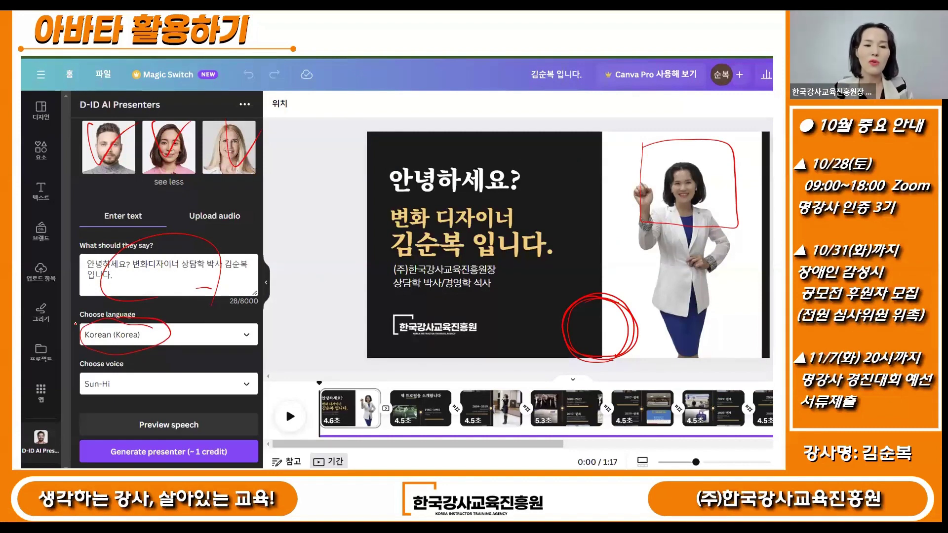
pyautogui.moveTo(79, 326)
pyautogui.mouseDown()
pyautogui.moveTo(148, 357)
pyautogui.moveTo(158, 345)
pyautogui.moveTo(148, 376)
pyautogui.moveTo(122, 384)
pyautogui.mouseUp()
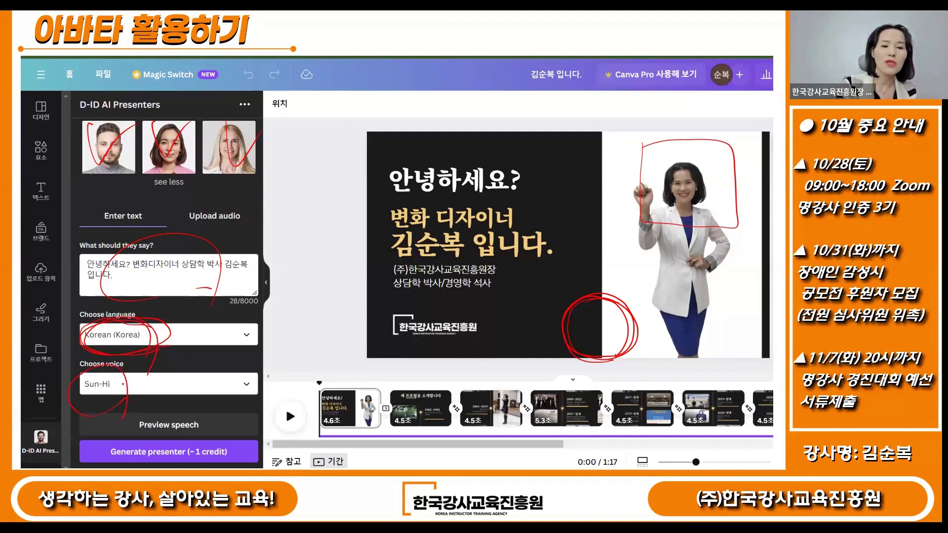
pyautogui.moveTo(189, 432)
pyautogui.mouseDown()
pyautogui.moveTo(148, 408)
pyautogui.moveTo(200, 399)
pyautogui.moveTo(199, 438)
pyautogui.mouseUp()
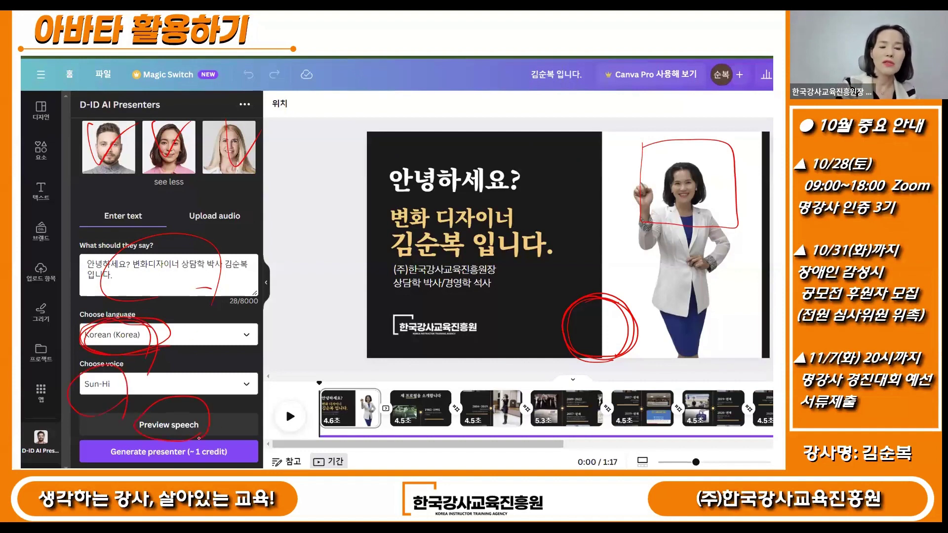
pyautogui.moveTo(218, 377); pyautogui.dragTo(219, 410)
pyautogui.moveTo(207, 461)
pyautogui.mouseDown()
pyautogui.moveTo(140, 460)
pyautogui.moveTo(177, 463)
pyautogui.mouseUp()
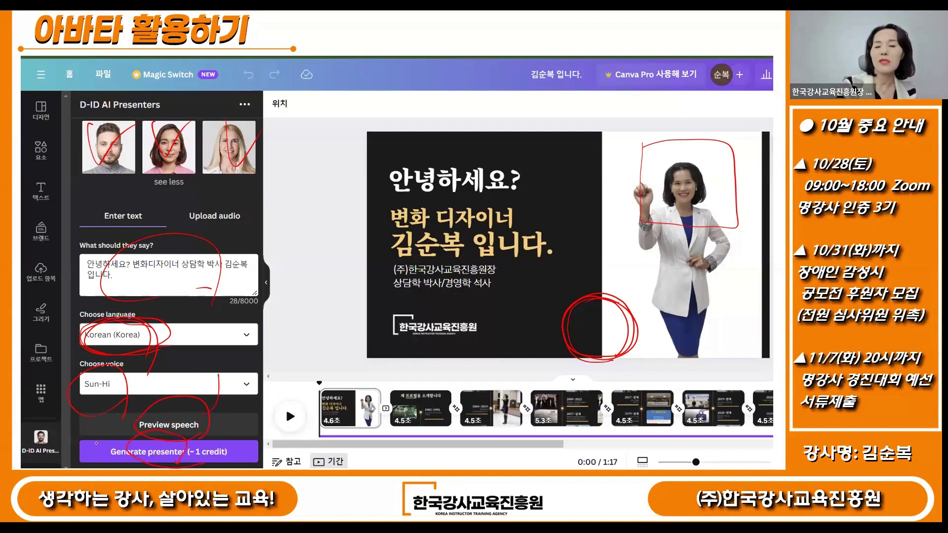
pyautogui.moveTo(556, 331)
pyautogui.mouseDown()
pyautogui.moveTo(630, 282)
pyautogui.moveTo(625, 373)
pyautogui.moveTo(564, 318)
pyautogui.mouseUp()
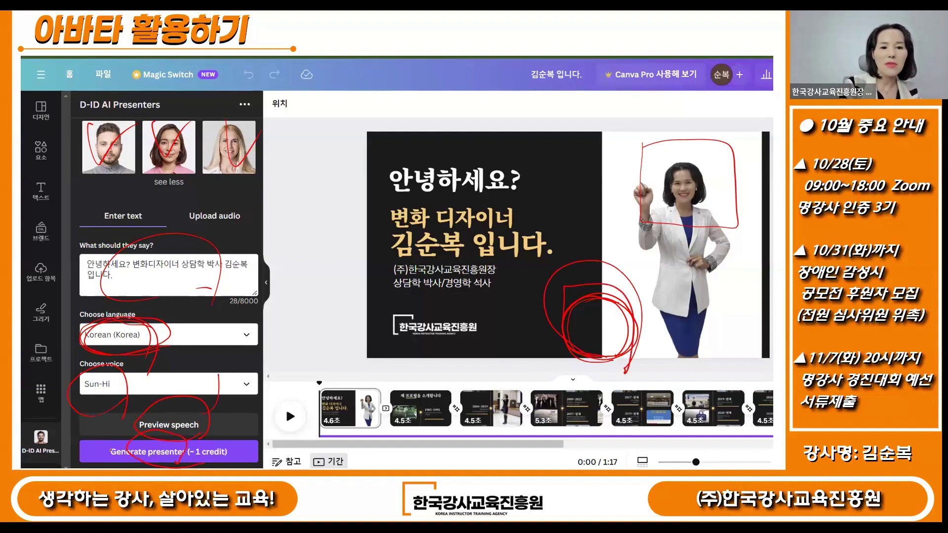
pyautogui.moveTo(188, 464)
pyautogui.mouseDown()
pyautogui.moveTo(235, 449)
pyautogui.moveTo(199, 438)
pyautogui.moveTo(190, 461)
pyautogui.mouseUp()
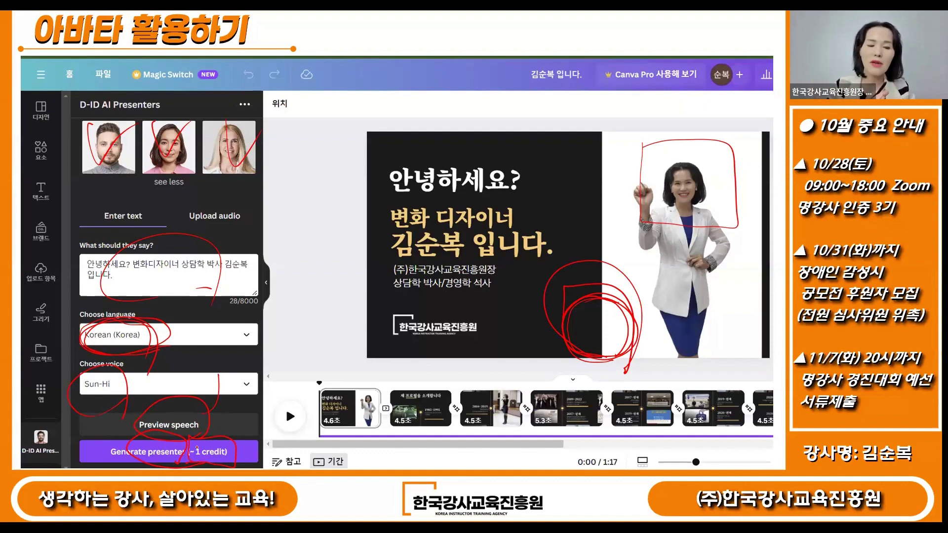
pyautogui.moveTo(260, 411); pyautogui.dragTo(237, 424)
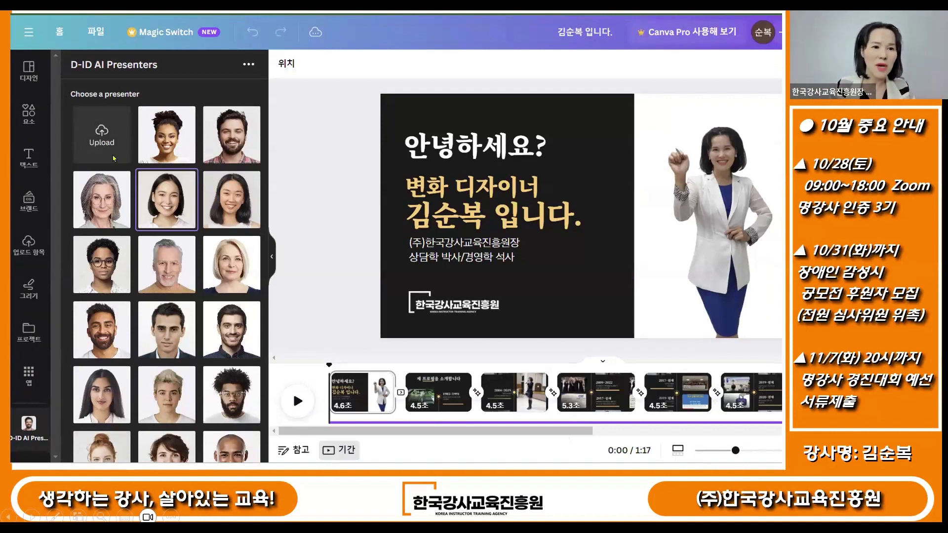
# - Mark the option to upload your own photo as the presenter
pyautogui.moveTo(141, 97); pyautogui.dragTo(128, 176)
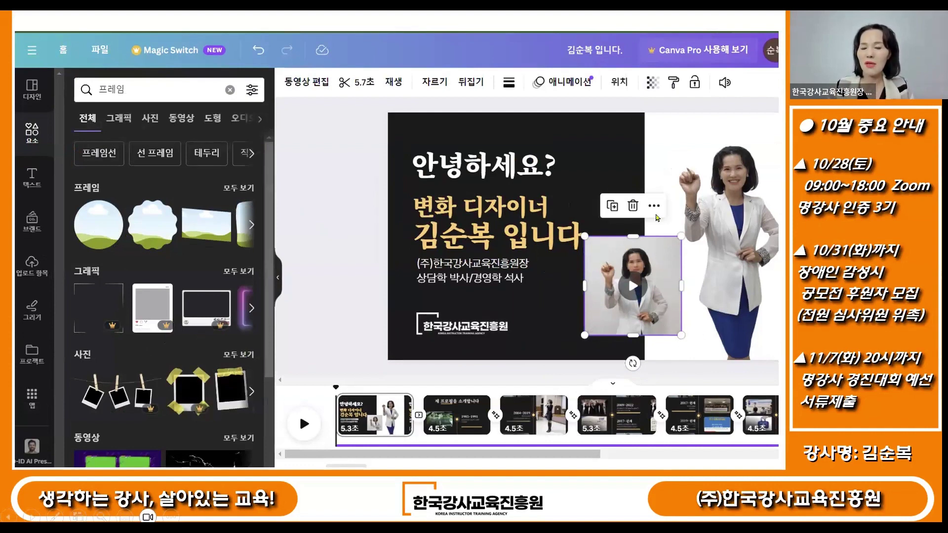
# - Annotate the avatar clip, the 프레임 search in Elements and the available frame shapes
pyautogui.moveTo(690, 348)
pyautogui.mouseDown()
pyautogui.moveTo(566, 250)
pyautogui.moveTo(695, 324)
pyautogui.mouseUp()
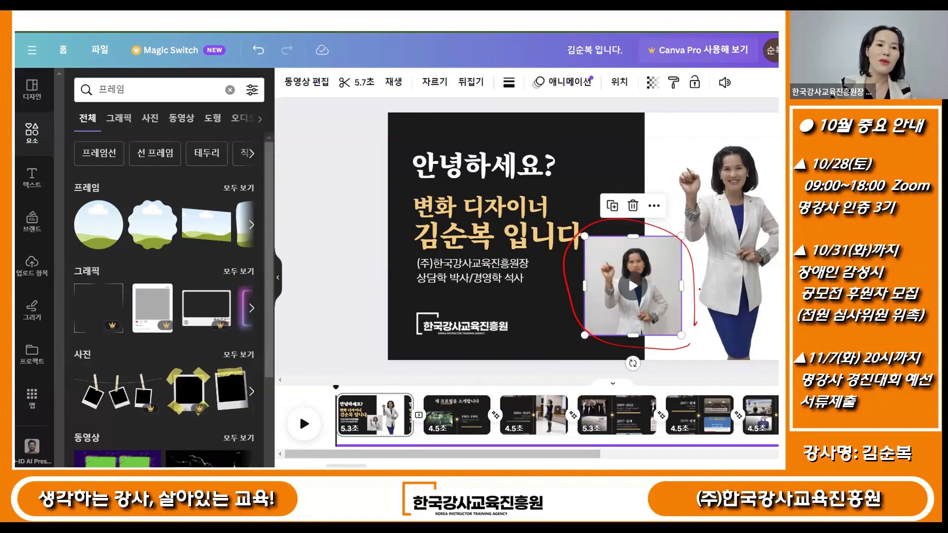
pyautogui.moveTo(150, 218)
pyautogui.mouseDown()
pyautogui.moveTo(123, 233)
pyautogui.moveTo(171, 257)
pyautogui.moveTo(217, 256)
pyautogui.mouseUp()
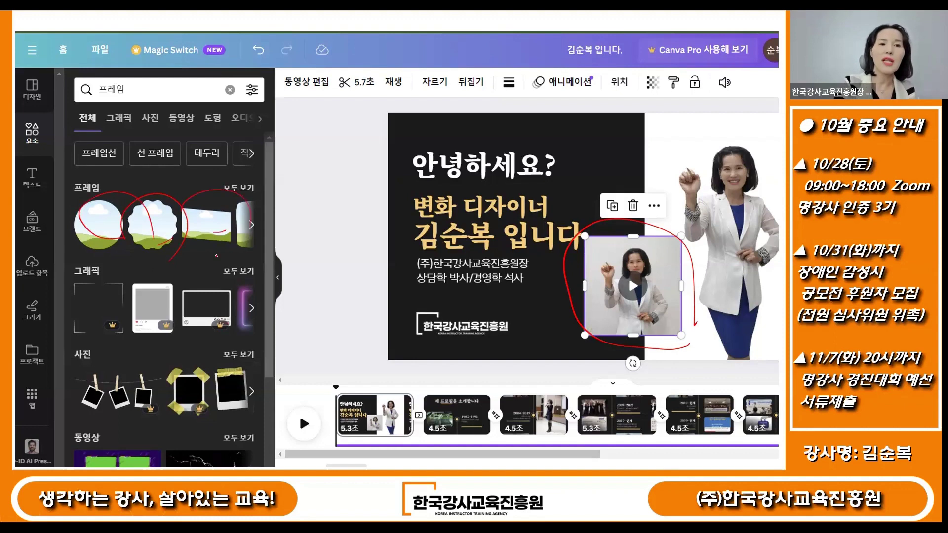
pyautogui.moveTo(148, 97)
pyautogui.mouseDown()
pyautogui.moveTo(97, 103)
pyautogui.moveTo(144, 102)
pyautogui.mouseUp()
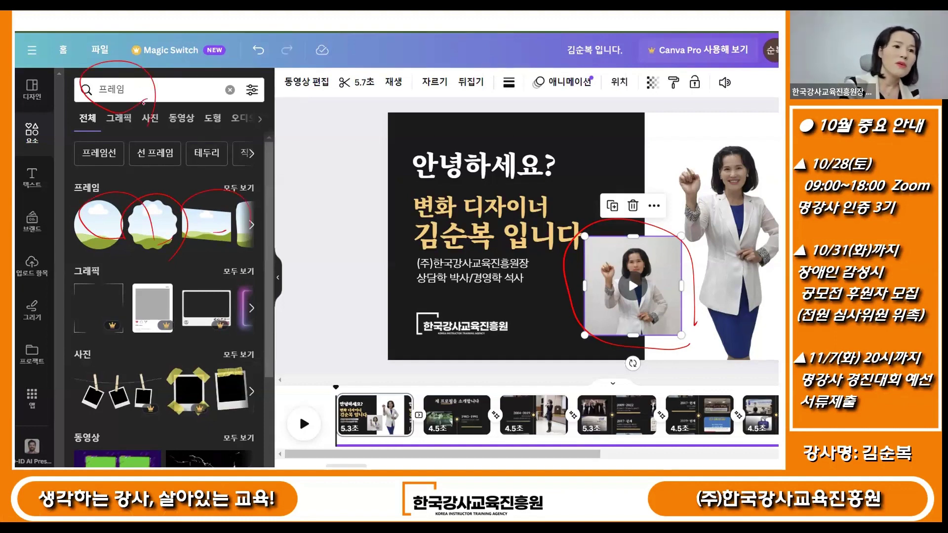
pyautogui.moveTo(57, 148)
pyautogui.mouseDown()
pyautogui.moveTo(33, 150)
pyautogui.moveTo(44, 118)
pyautogui.moveTo(53, 151)
pyautogui.moveTo(18, 119)
pyautogui.moveTo(66, 130)
pyautogui.moveTo(20, 134)
pyautogui.moveTo(66, 124)
pyautogui.moveTo(17, 142)
pyautogui.mouseUp()
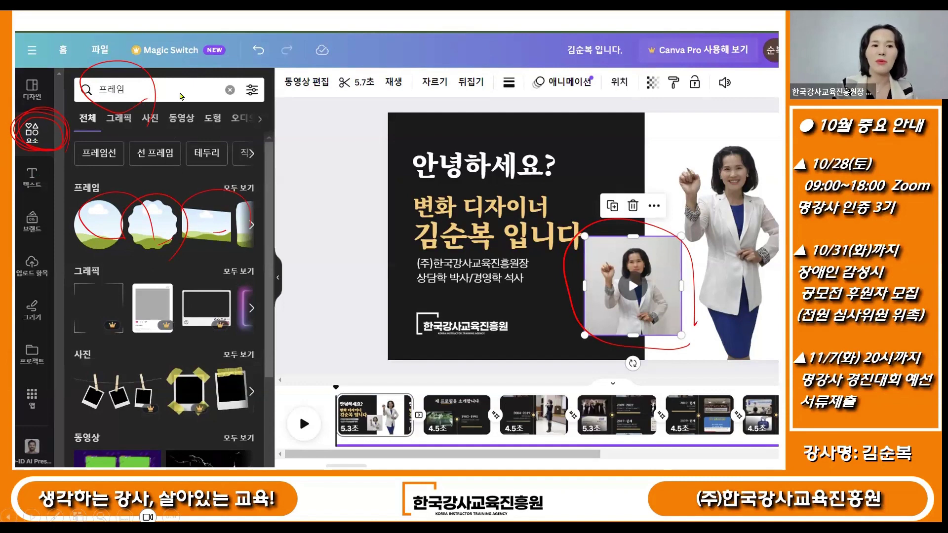
pyautogui.moveTo(73, 252); pyautogui.dragTo(273, 257)
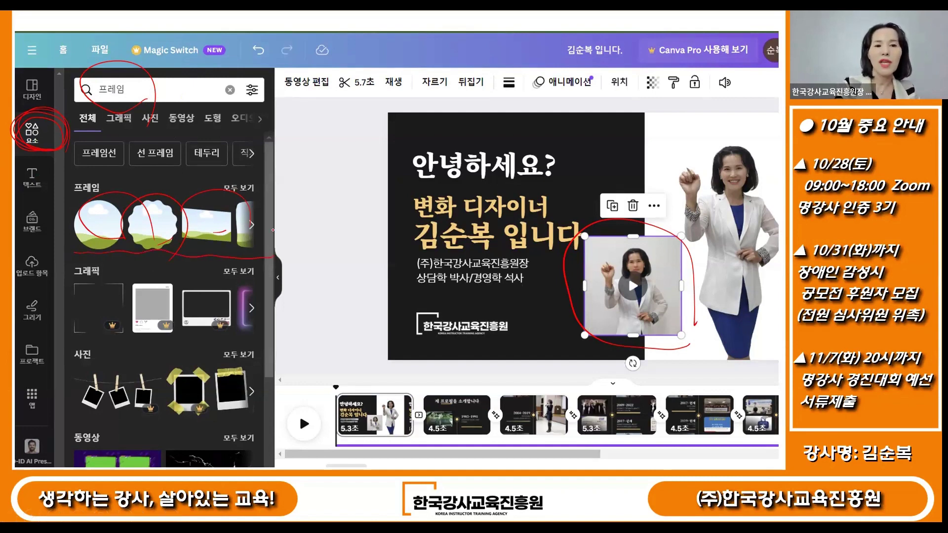
pyautogui.moveTo(149, 171); pyautogui.dragTo(211, 124)
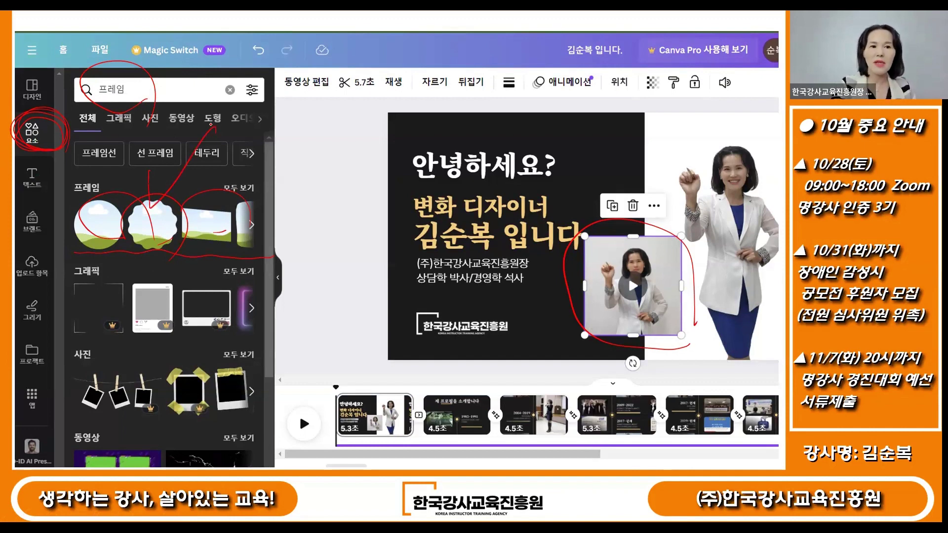
pyautogui.moveTo(623, 280)
pyautogui.mouseDown()
pyautogui.moveTo(605, 335)
pyautogui.moveTo(632, 298)
pyautogui.mouseUp()
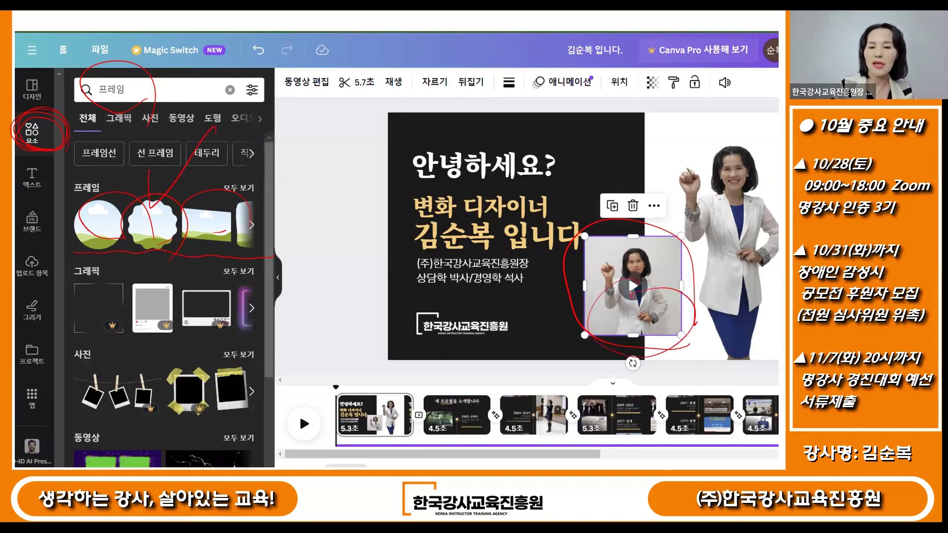
pyautogui.moveTo(663, 241)
pyautogui.mouseDown()
pyautogui.moveTo(644, 261)
pyautogui.moveTo(645, 315)
pyautogui.mouseUp()
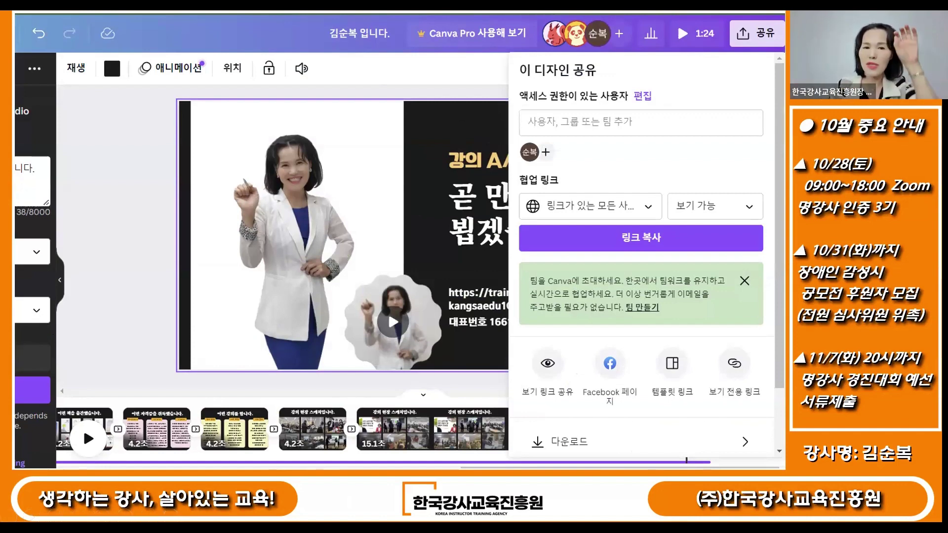
# - Circle the wavy-framed clip and mark Share, anyone-with-link access and view-only permission
pyautogui.moveTo(412, 349)
pyautogui.mouseDown()
pyautogui.moveTo(414, 272)
pyautogui.moveTo(428, 359)
pyautogui.mouseUp()
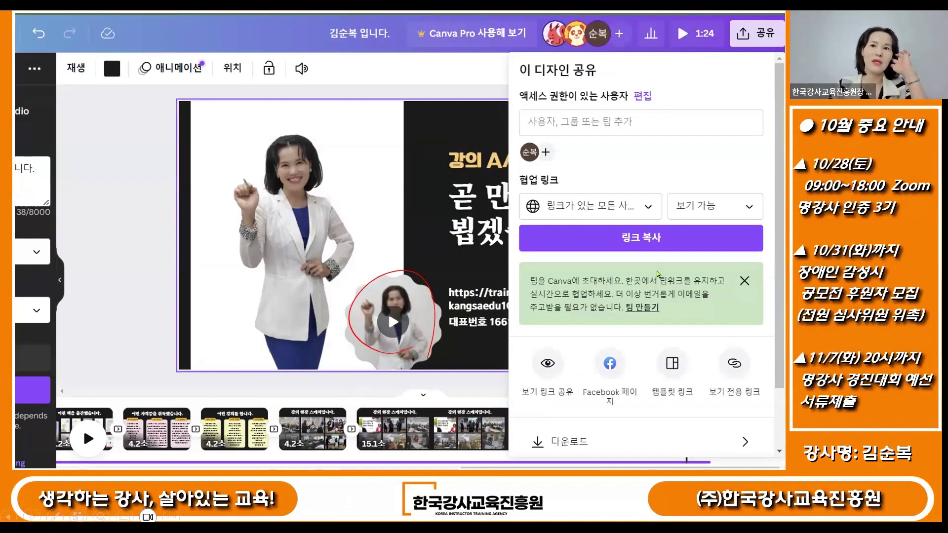
pyautogui.moveTo(755, 63); pyautogui.dragTo(729, 50)
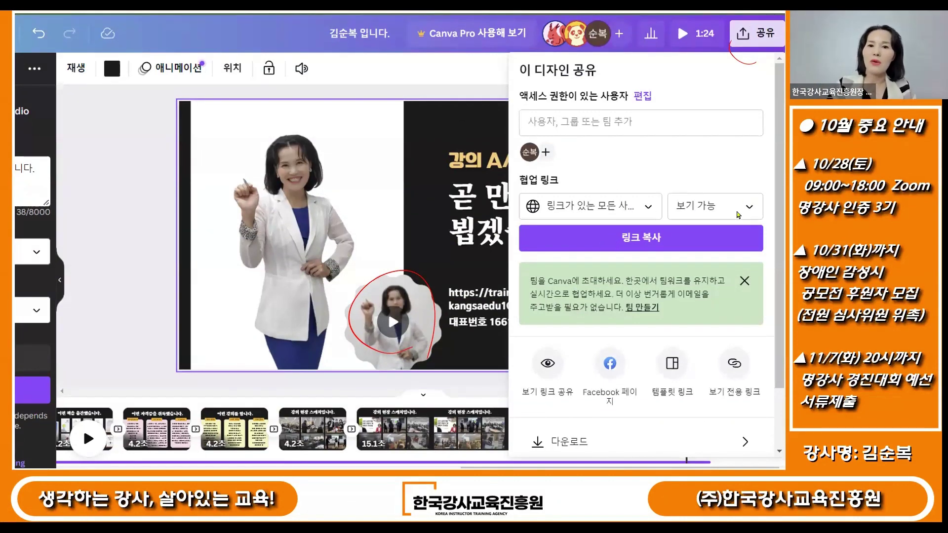
pyautogui.moveTo(572, 225); pyautogui.dragTo(630, 216)
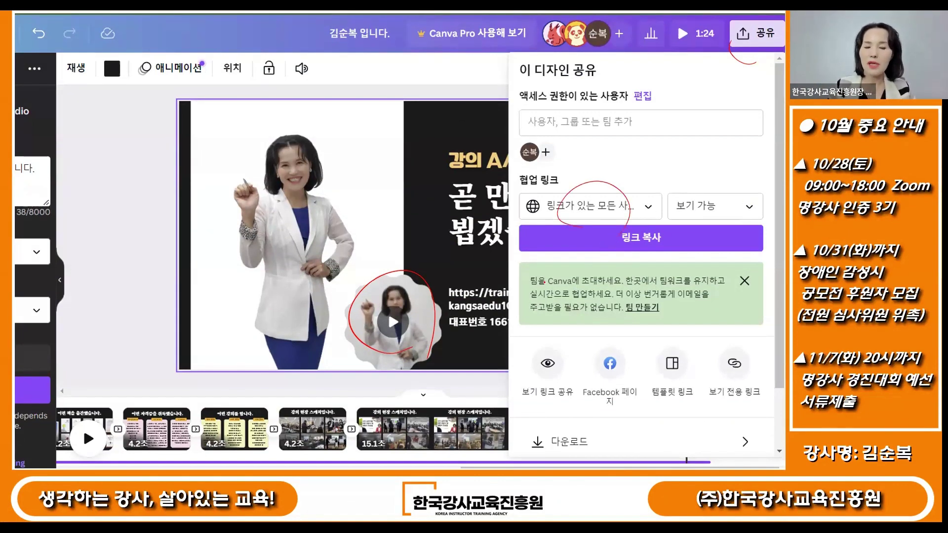
pyautogui.moveTo(704, 225)
pyautogui.mouseDown()
pyautogui.moveTo(725, 195)
pyautogui.moveTo(717, 225)
pyautogui.mouseUp()
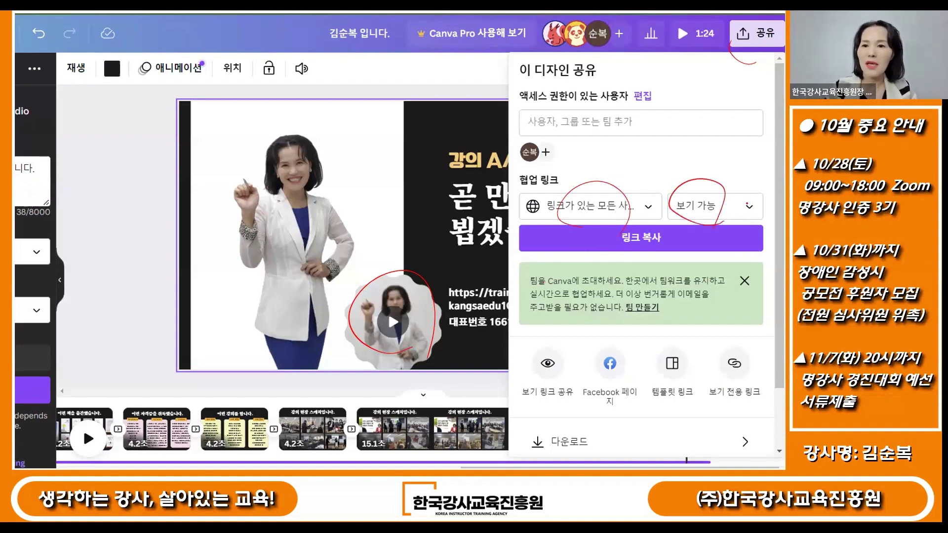
pyautogui.moveTo(743, 179); pyautogui.dragTo(780, 170)
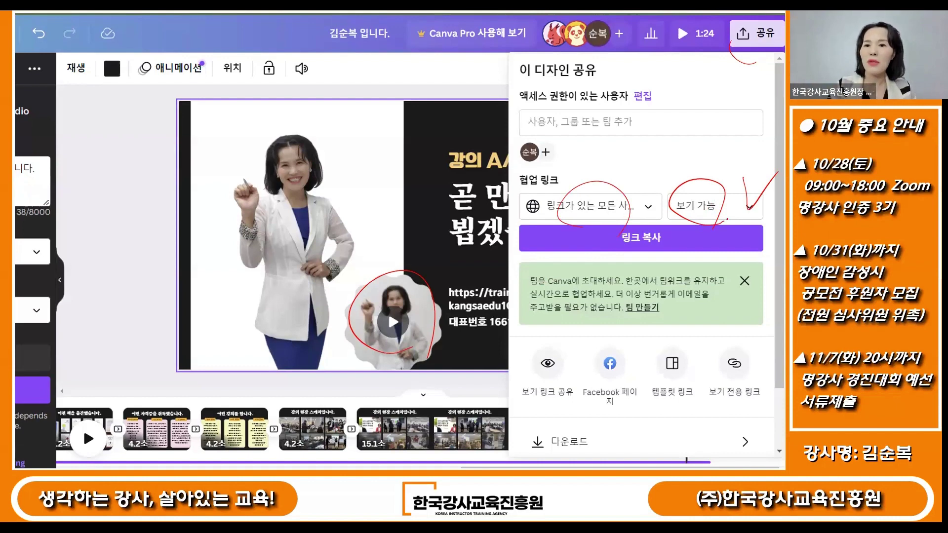
# - Highlight the copy-link, view permission and download options, then open the MP4 download settings
pyautogui.moveTo(667, 252)
pyautogui.mouseDown()
pyautogui.moveTo(672, 242)
pyautogui.moveTo(676, 266)
pyautogui.mouseUp()
pyautogui.moveTo(678, 190)
pyautogui.mouseDown()
pyautogui.moveTo(650, 167)
pyautogui.moveTo(716, 150)
pyautogui.mouseUp()
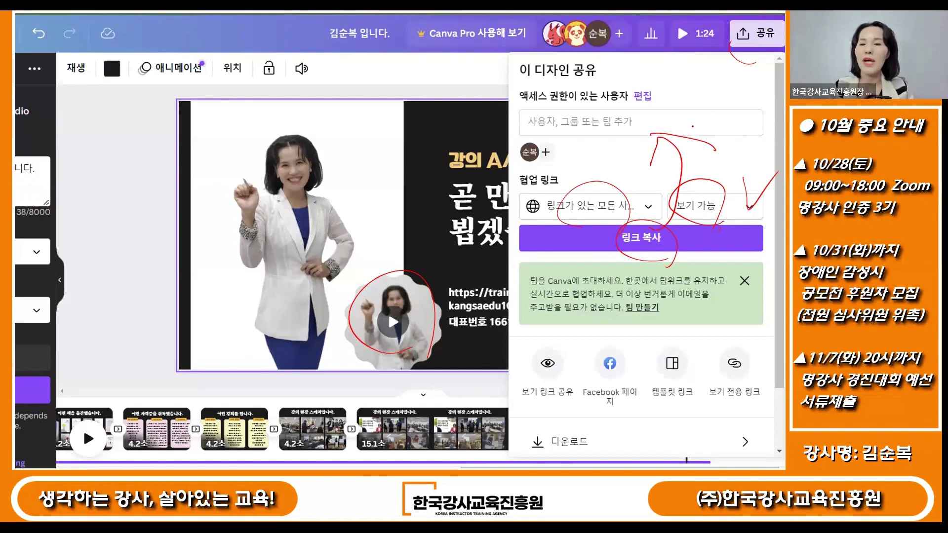
pyautogui.moveTo(743, 180)
pyautogui.mouseDown()
pyautogui.moveTo(749, 213)
pyautogui.moveTo(770, 185)
pyautogui.mouseUp()
pyautogui.moveTo(659, 231)
pyautogui.mouseDown()
pyautogui.moveTo(655, 139)
pyautogui.moveTo(704, 141)
pyautogui.mouseUp()
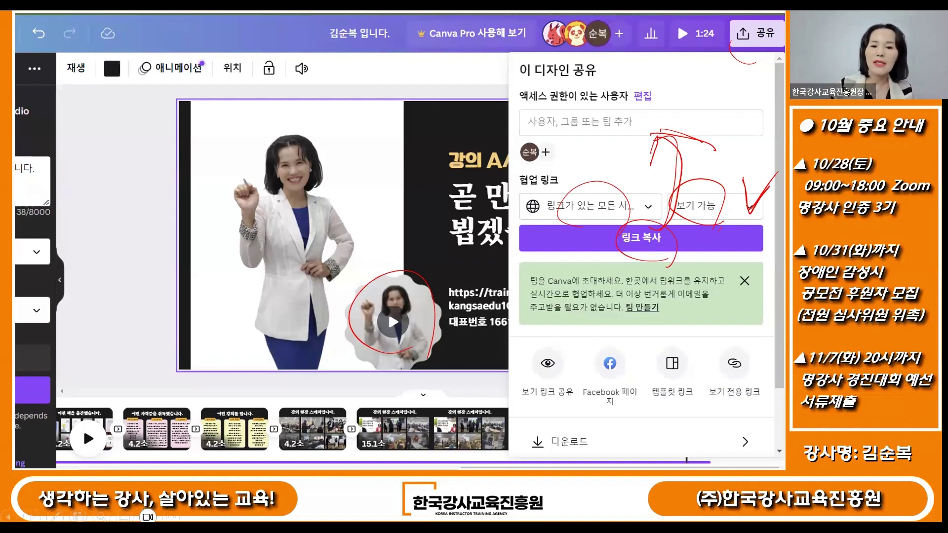
pyautogui.moveTo(612, 447)
pyautogui.mouseDown()
pyautogui.moveTo(526, 444)
pyautogui.moveTo(603, 405)
pyautogui.moveTo(607, 452)
pyautogui.mouseUp()
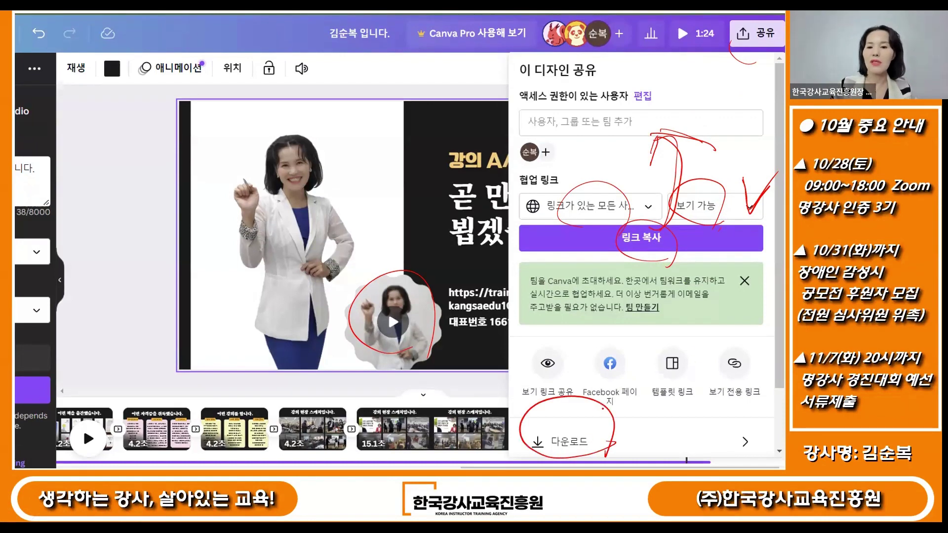
pyautogui.moveTo(529, 403)
pyautogui.mouseDown()
pyautogui.moveTo(568, 385)
pyautogui.moveTo(499, 375)
pyautogui.moveTo(494, 415)
pyautogui.mouseUp()
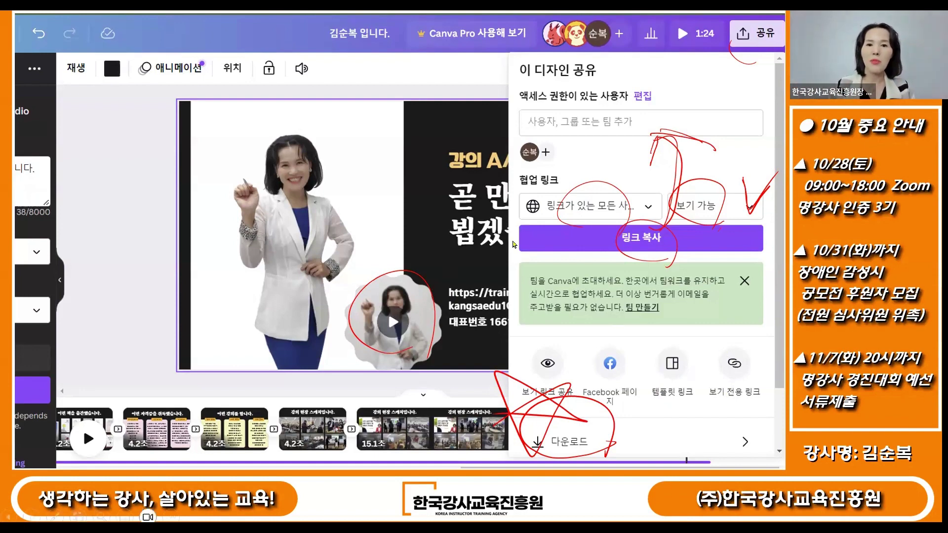
pyautogui.click(547, 444)
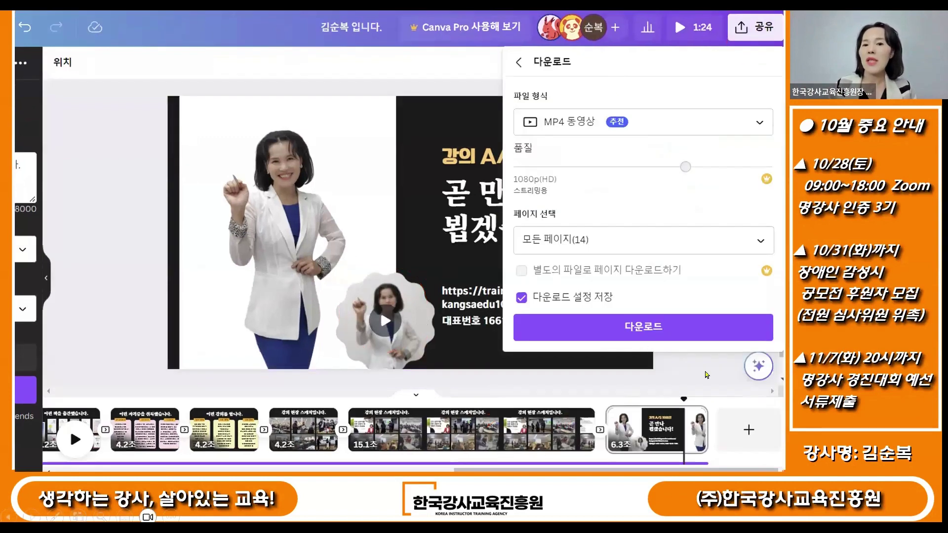